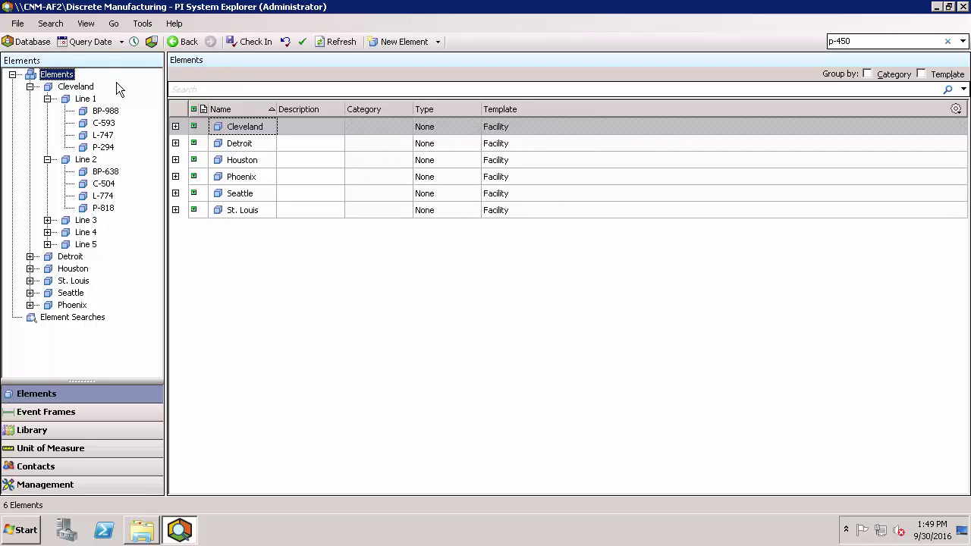
# Review the attributes of the Cleveland Line 1 and Line 2 equipment elements, including the Status and Fault Code of L-747.
pyautogui.hotkey('ctrl', '2')
pyautogui.moveTo(105, 85); pyautogui.dragTo(151, 79)
pyautogui.moveTo(57, 92); pyautogui.dragTo(144, 105)
pyautogui.click(110, 113)
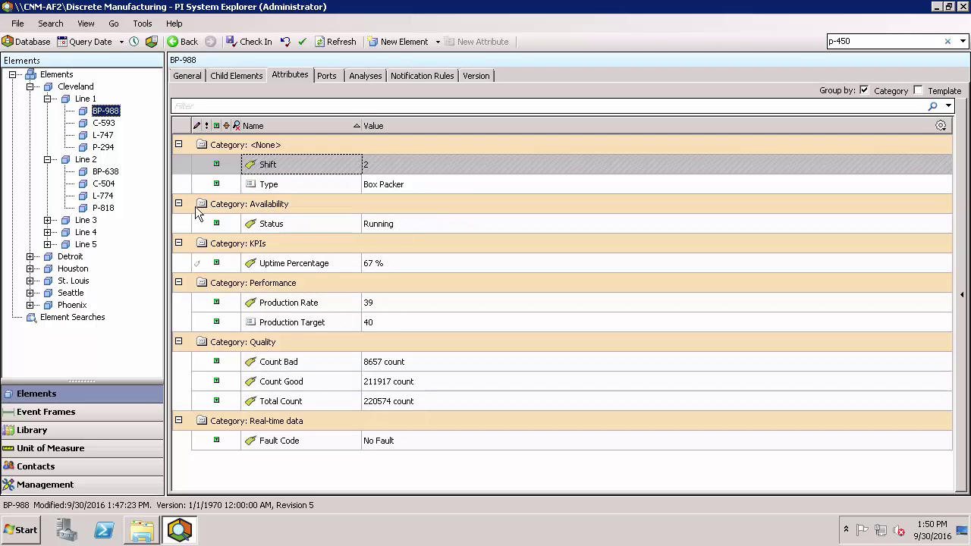
pyautogui.click(115, 174)
pyautogui.click(110, 184)
pyautogui.click(105, 207)
pyautogui.click(106, 147)
pyautogui.click(109, 137)
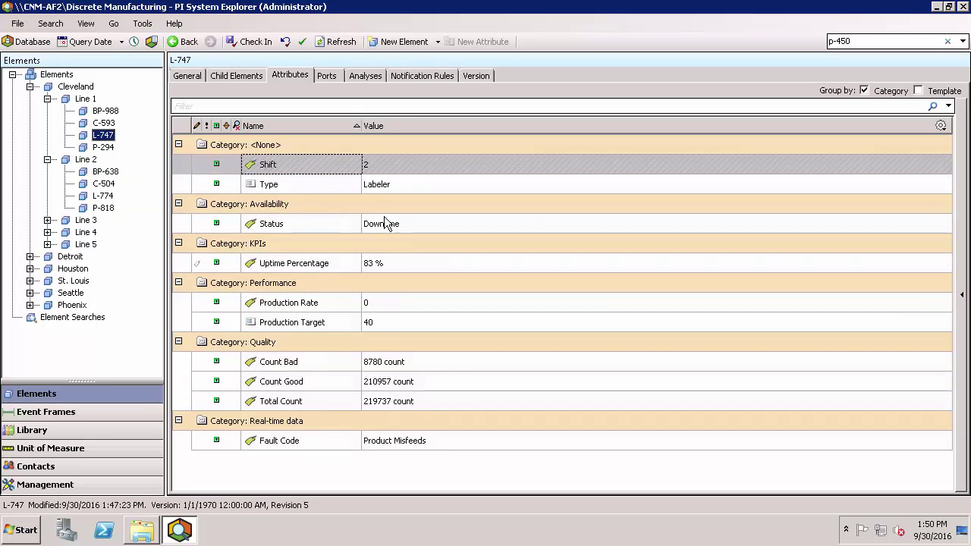
pyautogui.moveTo(408, 224)
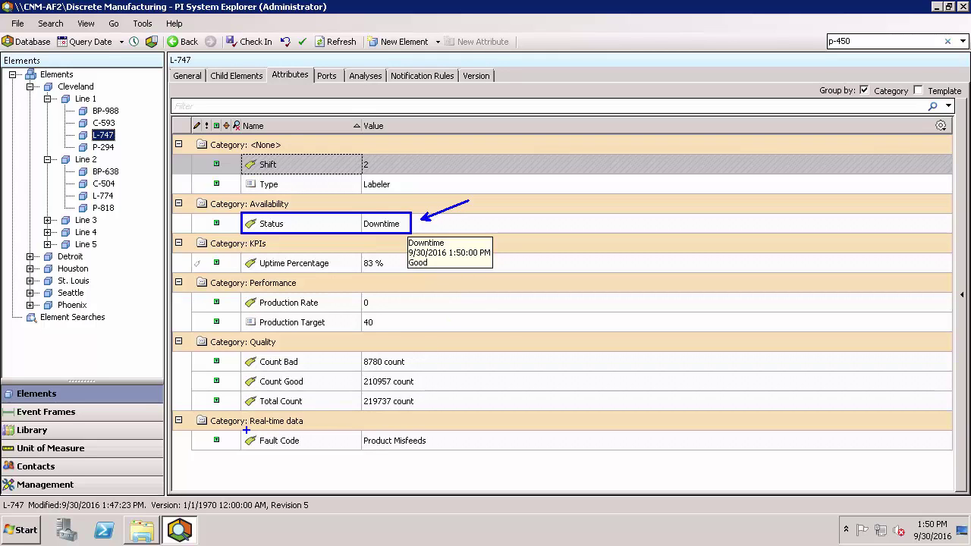
pyautogui.moveTo(242, 430)
pyautogui.mouseDown()
pyautogui.moveTo(263, 449)
pyautogui.moveTo(437, 453)
pyautogui.mouseUp()
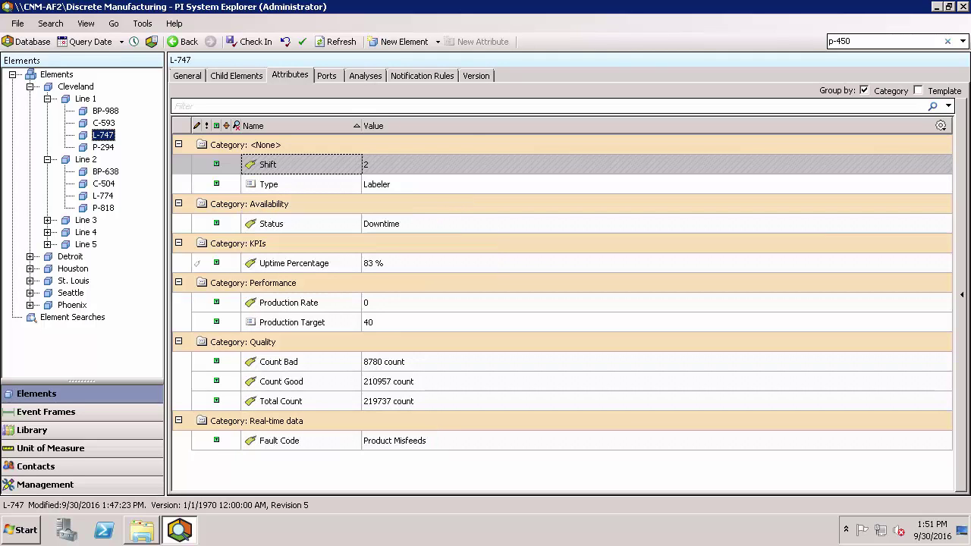
# Examine the Equipment element template's Equipment Downtime analysis in the library, including its event frame generation type and start trigger expression.
pyautogui.click(31, 430)
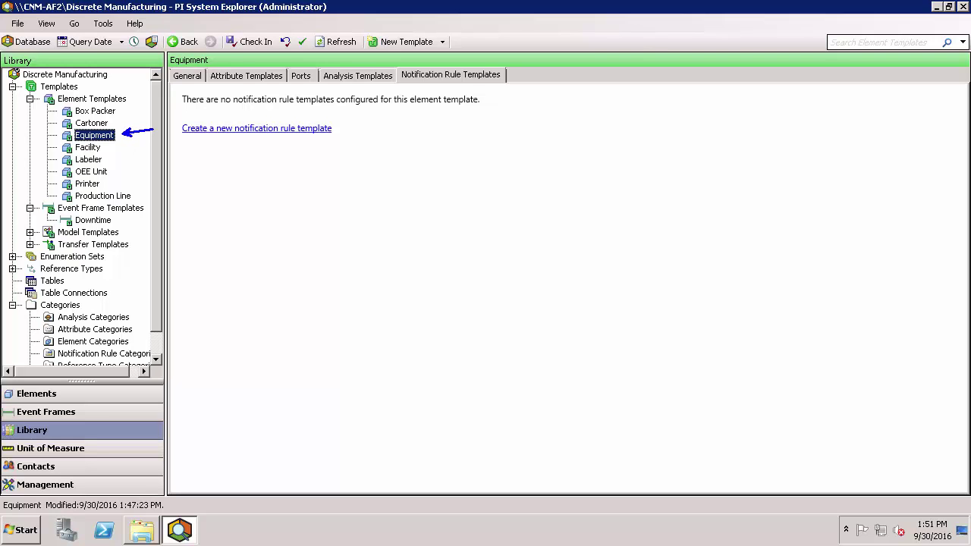
pyautogui.click(343, 75)
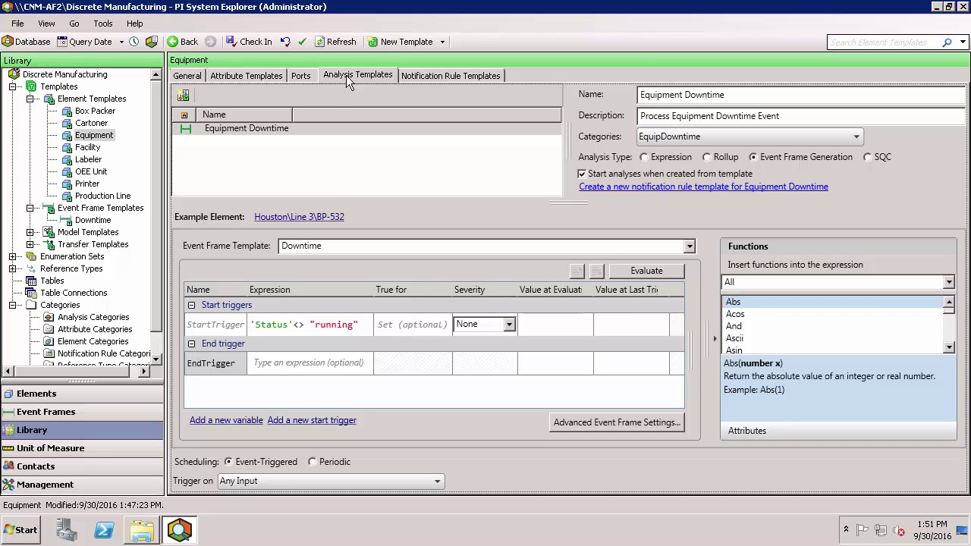
pyautogui.moveTo(291, 129); pyautogui.dragTo(346, 104)
pyautogui.moveTo(744, 148); pyautogui.dragTo(860, 167)
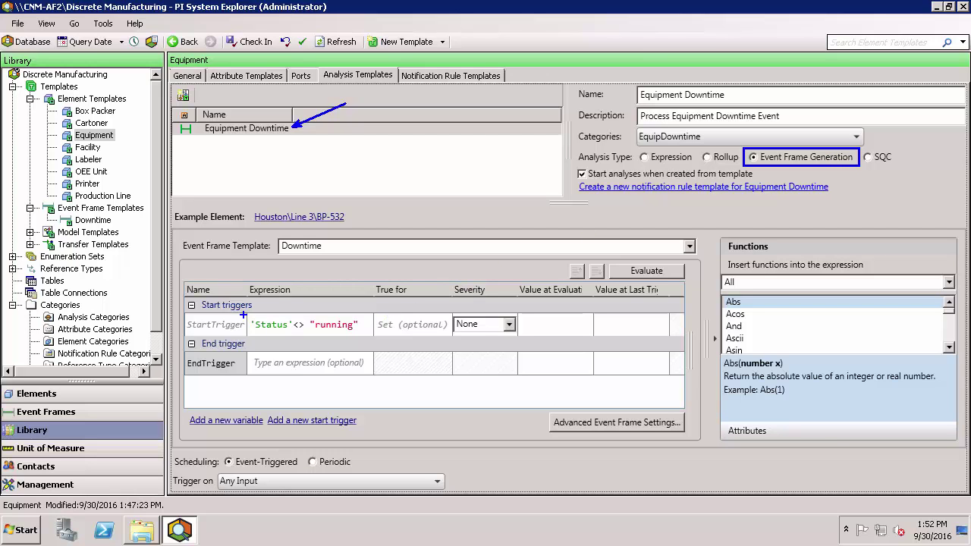
pyautogui.moveTo(245, 313)
pyautogui.mouseDown()
pyautogui.moveTo(268, 327)
pyautogui.moveTo(362, 333)
pyautogui.mouseUp()
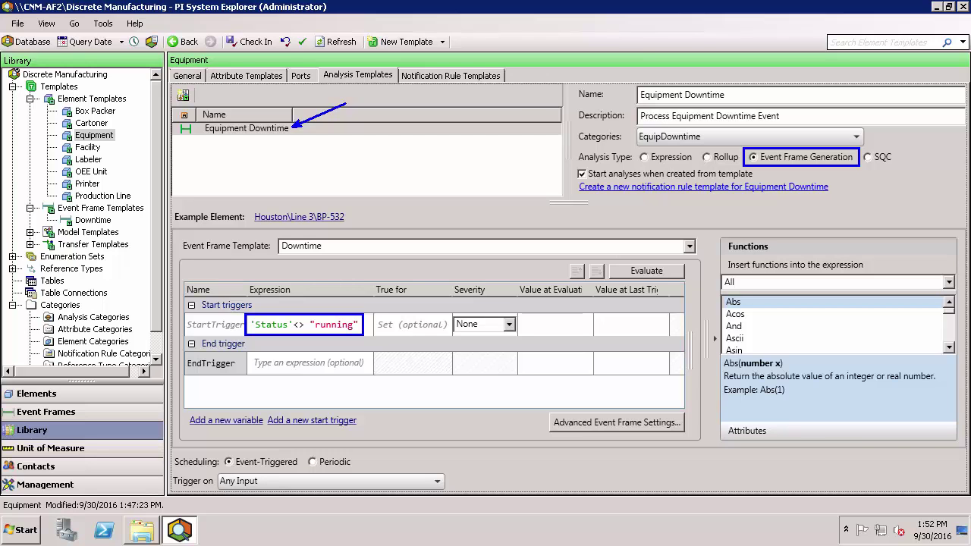
pyautogui.moveTo(307, 343); pyautogui.dragTo(330, 370)
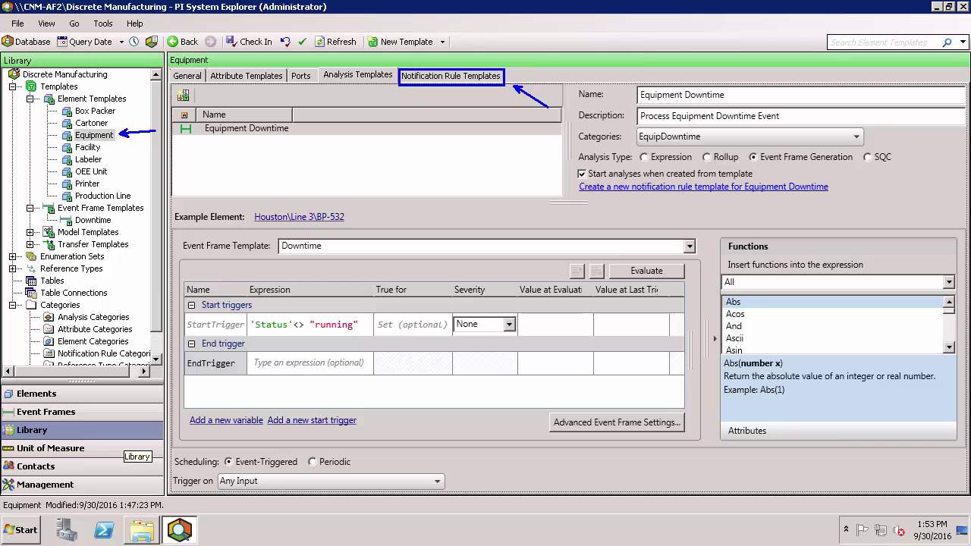
pyautogui.click(122, 394)
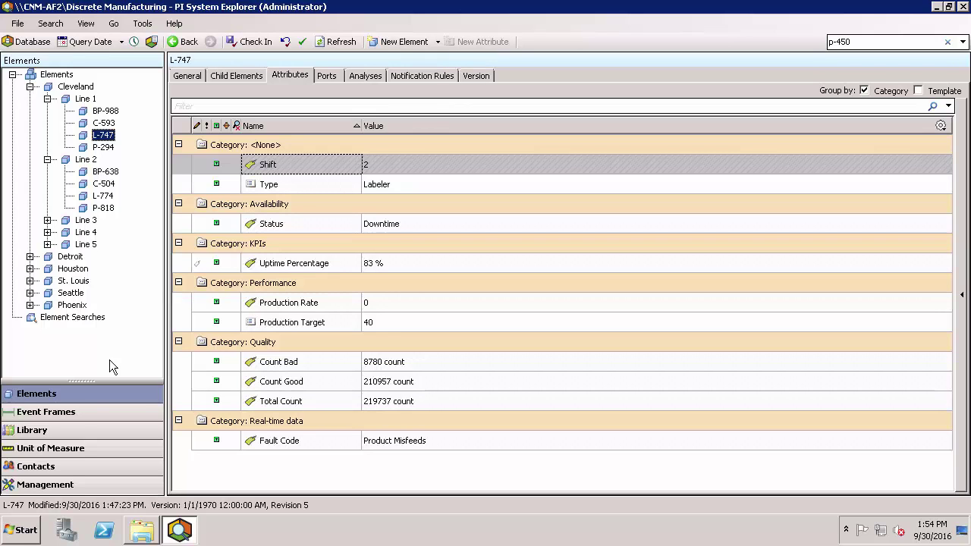
# Create a notification rule template for the Equipment Downtime analysis of the Equipment template and open its trigger criteria.
pyautogui.click(80, 430)
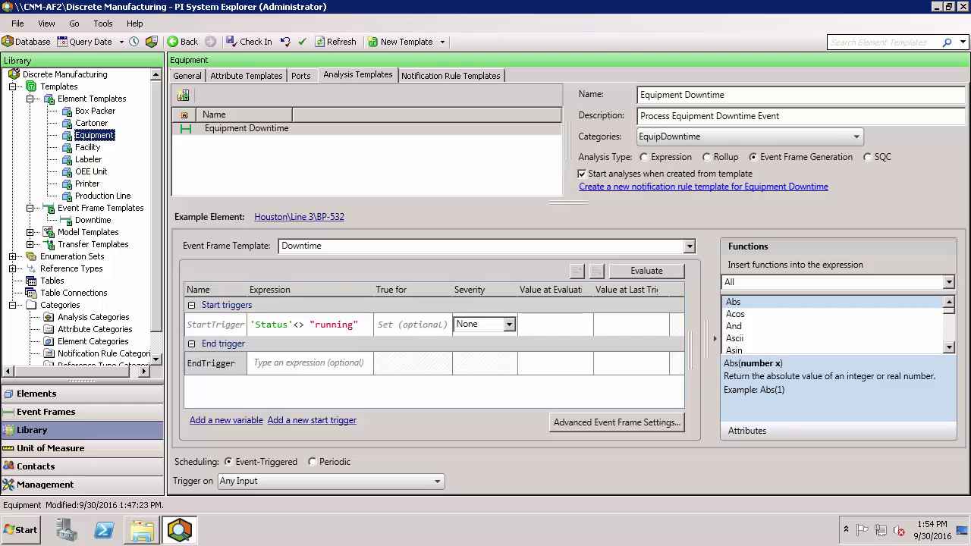
pyautogui.click(645, 187)
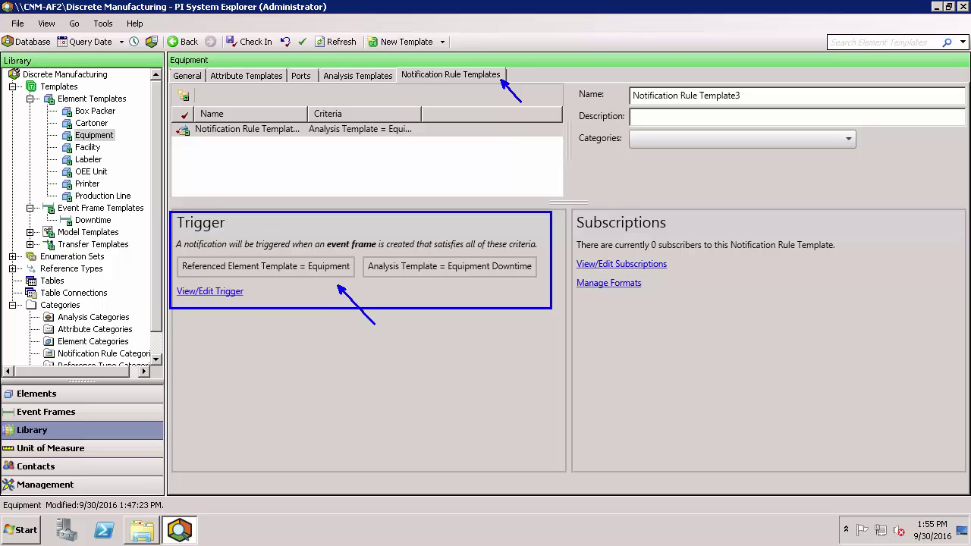
pyautogui.click(219, 294)
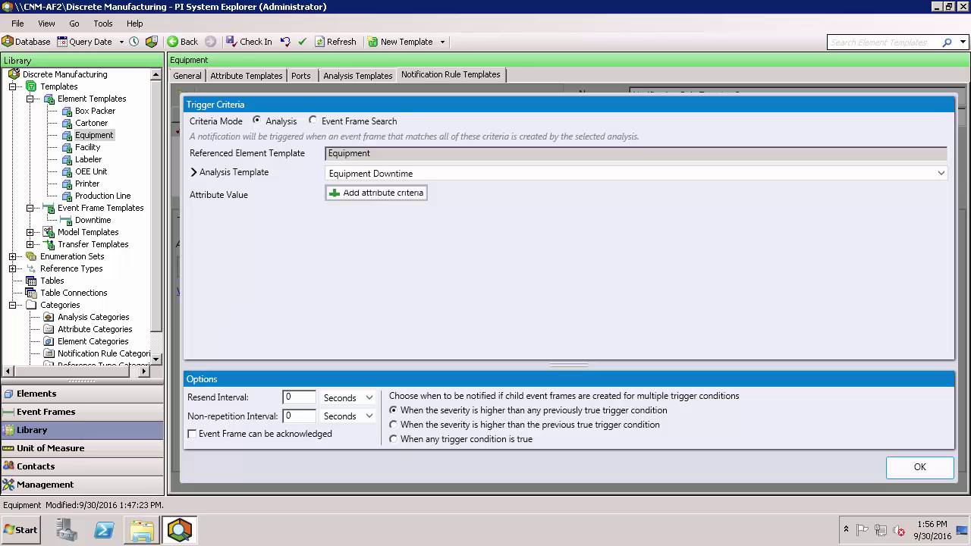
pyautogui.moveTo(186, 129); pyautogui.dragTo(659, 145)
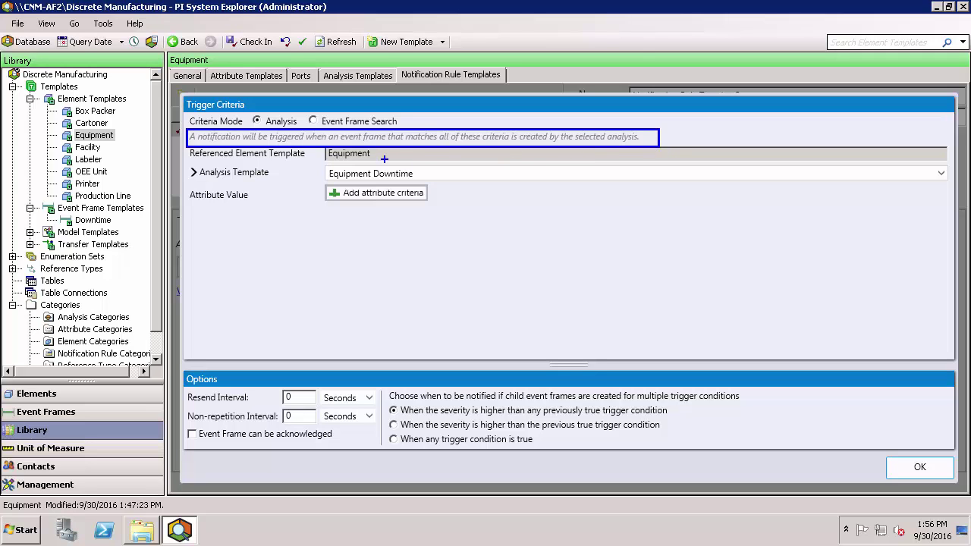
pyautogui.moveTo(390, 153); pyautogui.dragTo(379, 153)
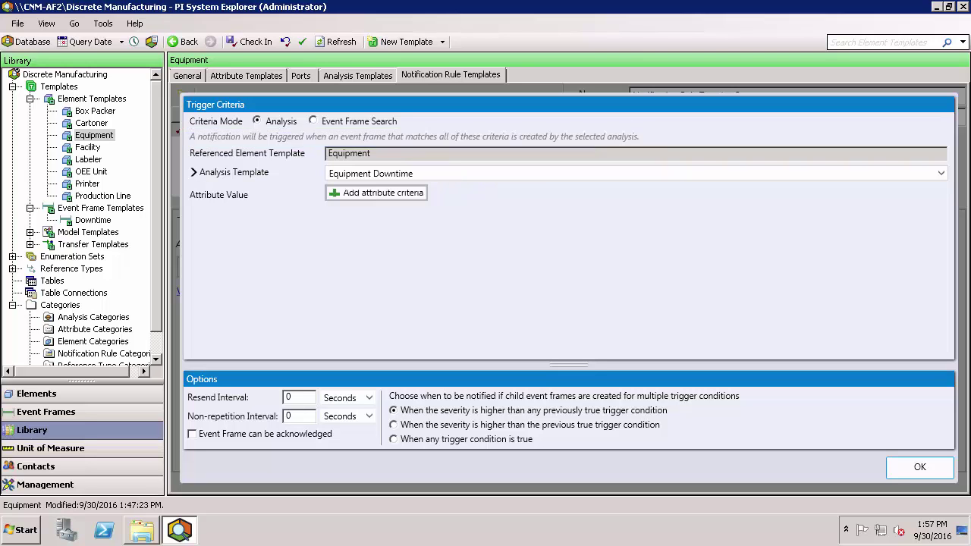
# Try the Event Frame Search criteria mode with Downtime as the template criterion, and return to the Analysis mode.
pyautogui.click(312, 121)
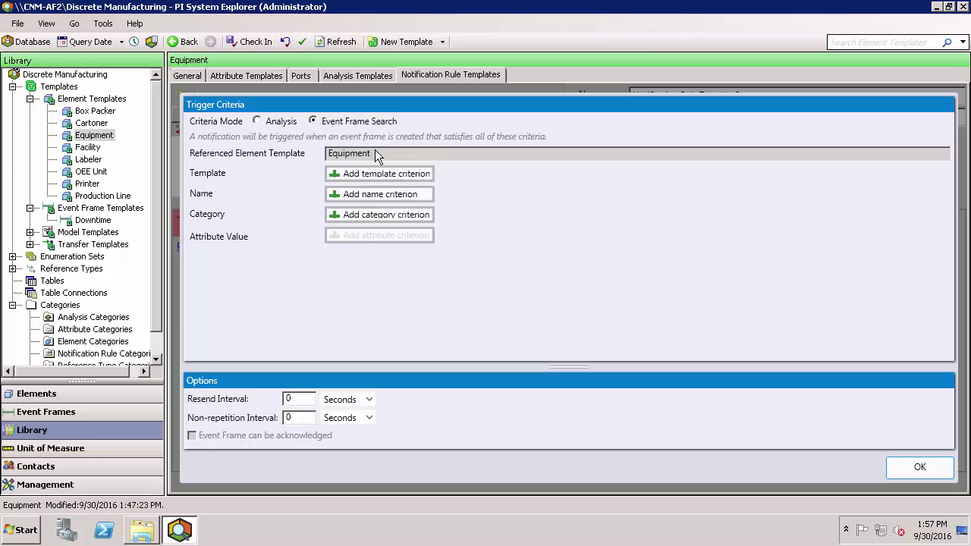
pyautogui.click(378, 174)
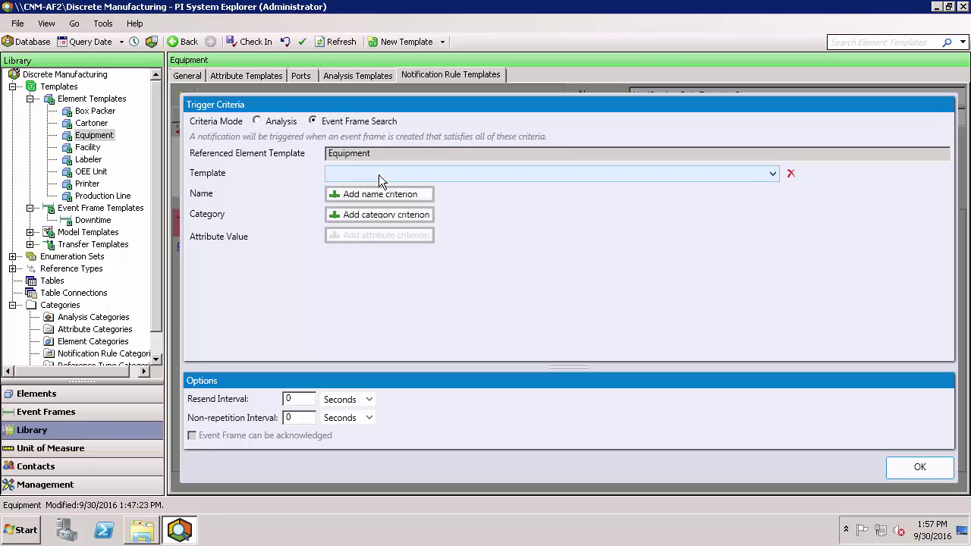
pyautogui.click(759, 175)
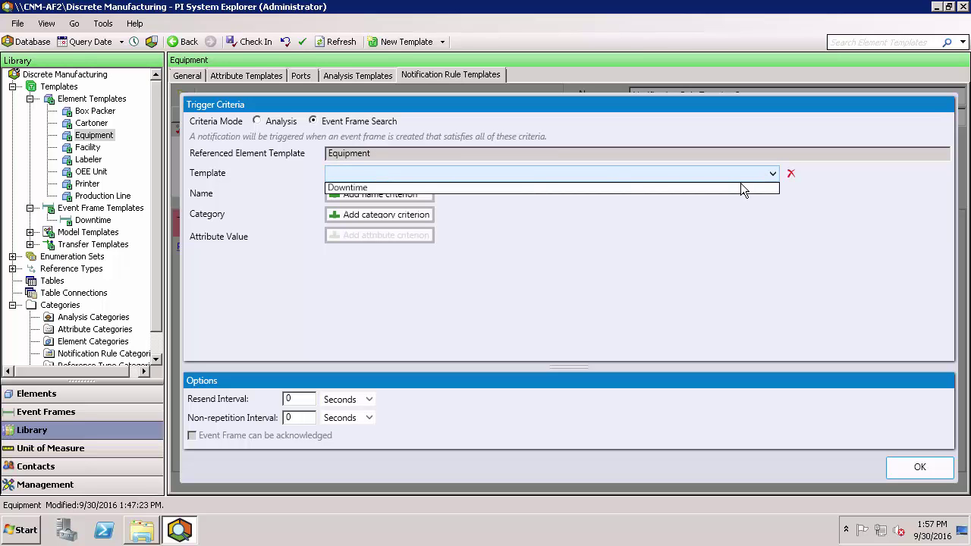
pyautogui.click(721, 190)
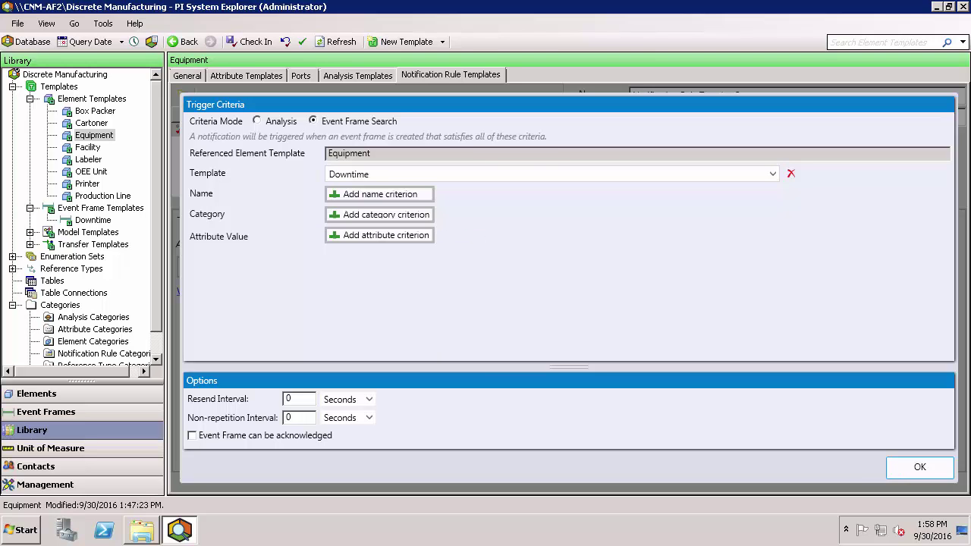
pyautogui.click(259, 126)
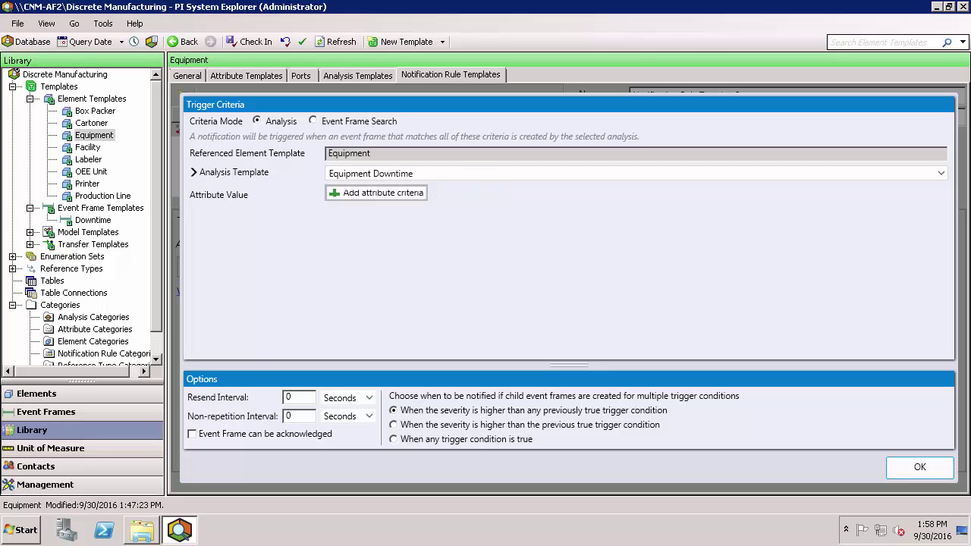
# Add a trigger attribute criterion requiring Fault Code to equal Unplanned Maintenance, and accept the trigger criteria.
pyautogui.click(420, 192)
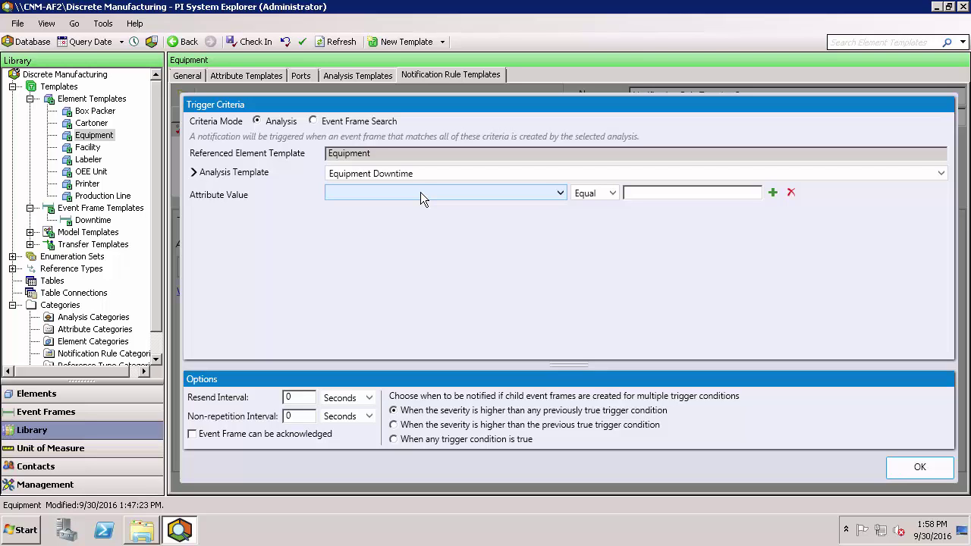
pyautogui.click(421, 192)
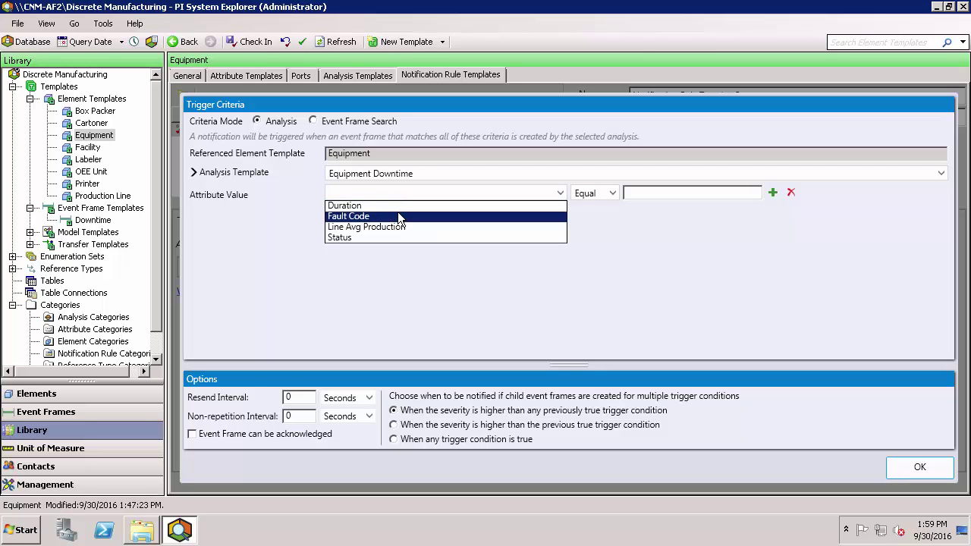
pyautogui.click(398, 215)
pyautogui.click(635, 192)
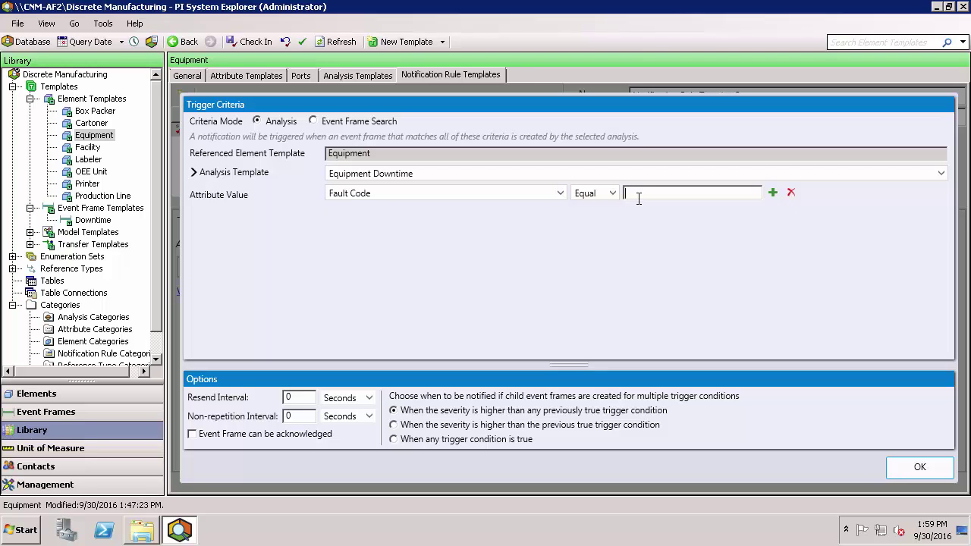
pyautogui.write('Unplanned Maintenance')
pyautogui.click(916, 476)
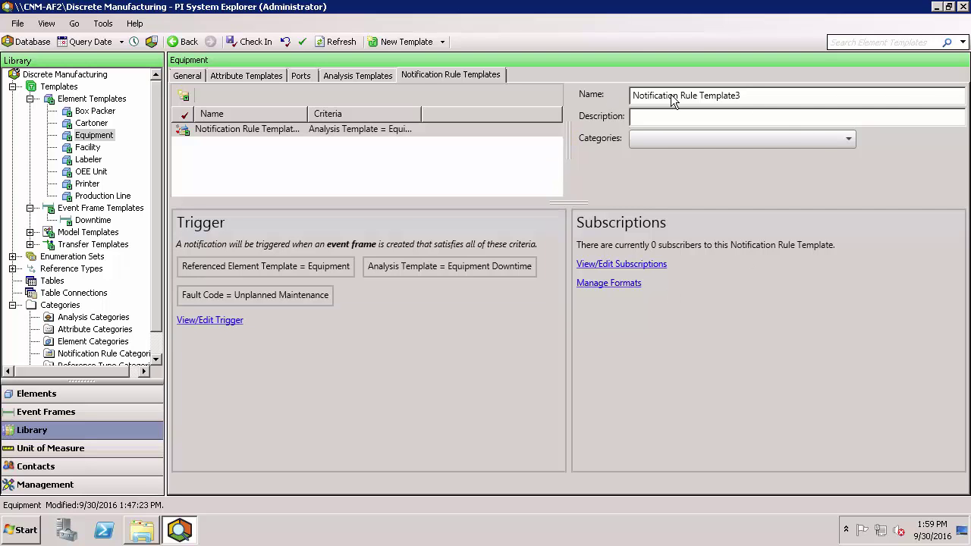
# Name the rule template "Unplanned Maintenance Equipment Downtime" and describe it as "Notification for equipment downtime caused by fault code of unplanned maintenance".
pyautogui.moveTo(749, 95); pyautogui.dragTo(583, 100)
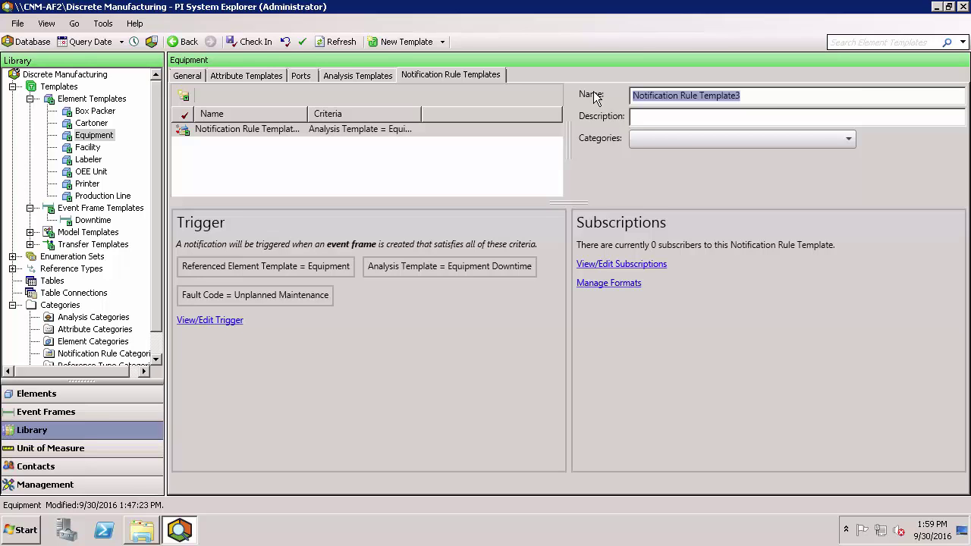
pyautogui.write('Unplanned Maintenance Equipment Downtime')
pyautogui.click(672, 124)
pyautogui.write('Notification for equipment downtime caused by fault code of unplanned maintenance')
# Assign the Downtime category to the notification rule template.
pyautogui.click(673, 138)
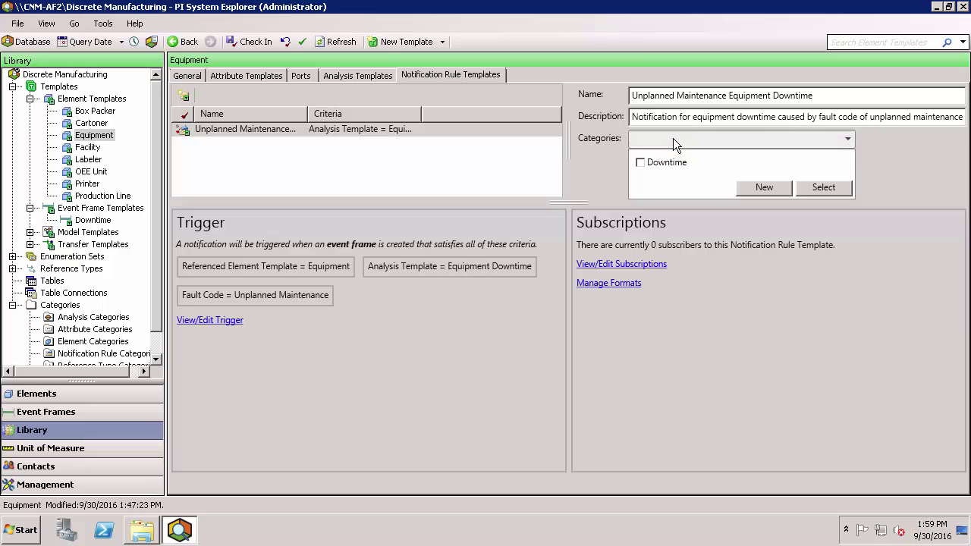
pyautogui.click(638, 164)
pyautogui.click(836, 189)
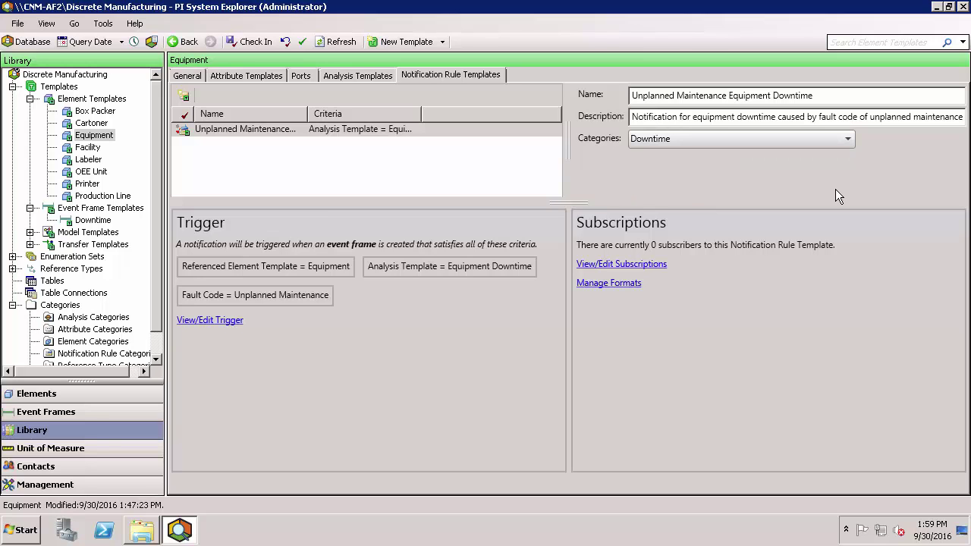
pyautogui.moveTo(700, 220)
pyautogui.moveTo(672, 221); pyautogui.dragTo(739, 205)
pyautogui.moveTo(675, 263); pyautogui.dragTo(732, 264)
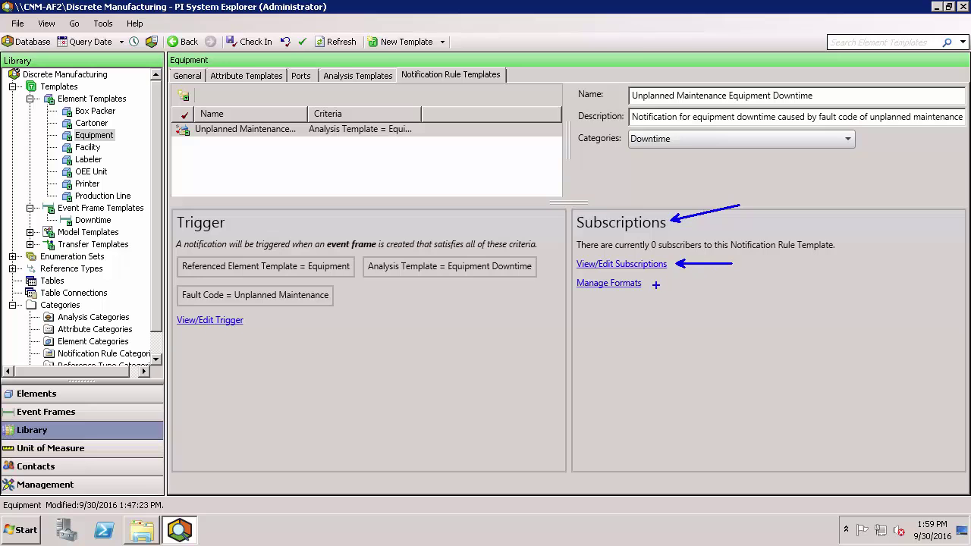
pyautogui.moveTo(653, 287); pyautogui.dragTo(692, 307)
pyautogui.press('Escape')
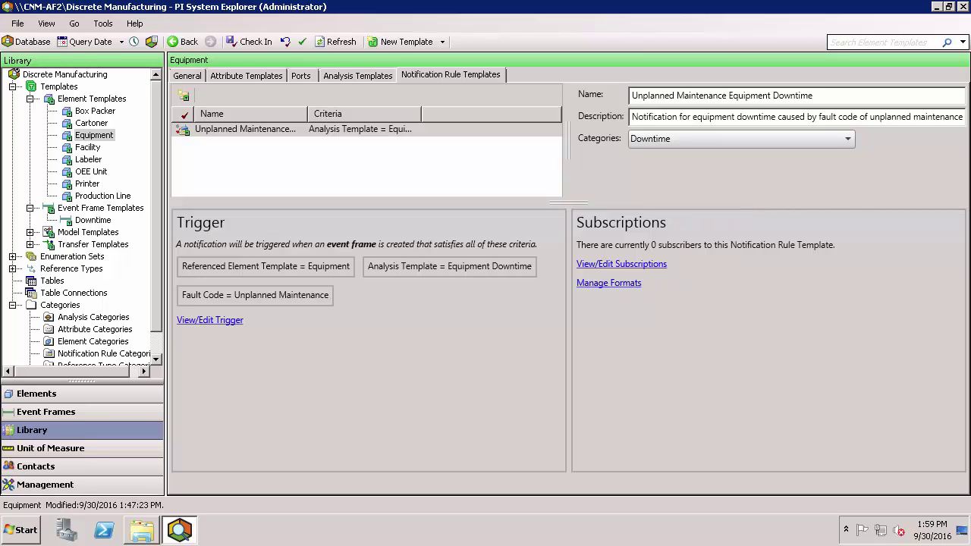
# Subscribe the listed contact's email endpoint to the notification rule template with the notify option Event start and end.
pyautogui.click(656, 264)
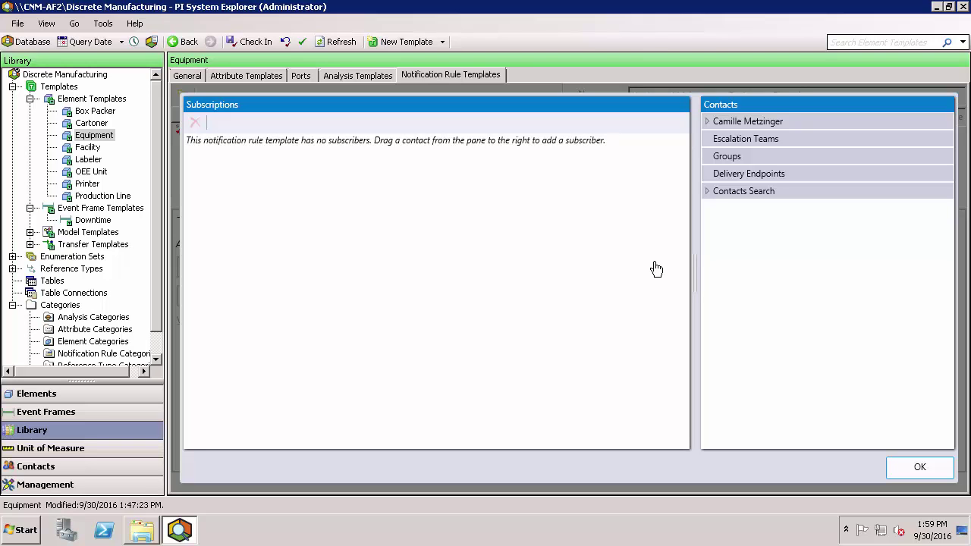
pyautogui.click(707, 121)
pyautogui.moveTo(770, 144); pyautogui.dragTo(625, 169)
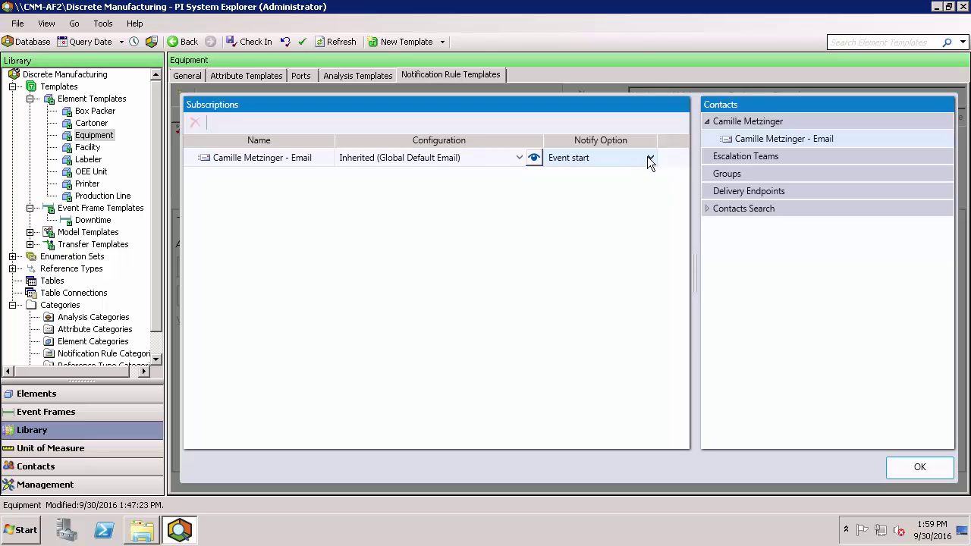
pyautogui.click(650, 159)
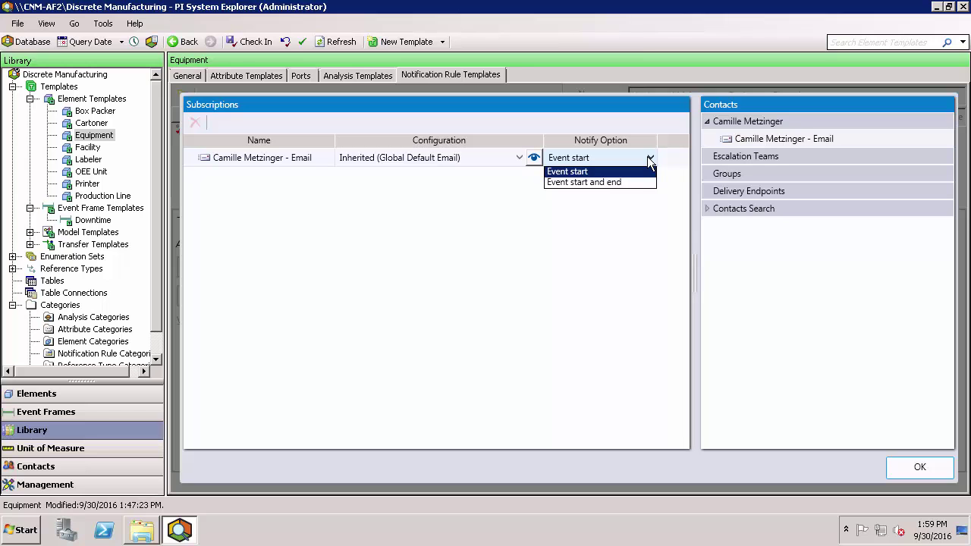
pyautogui.click(619, 182)
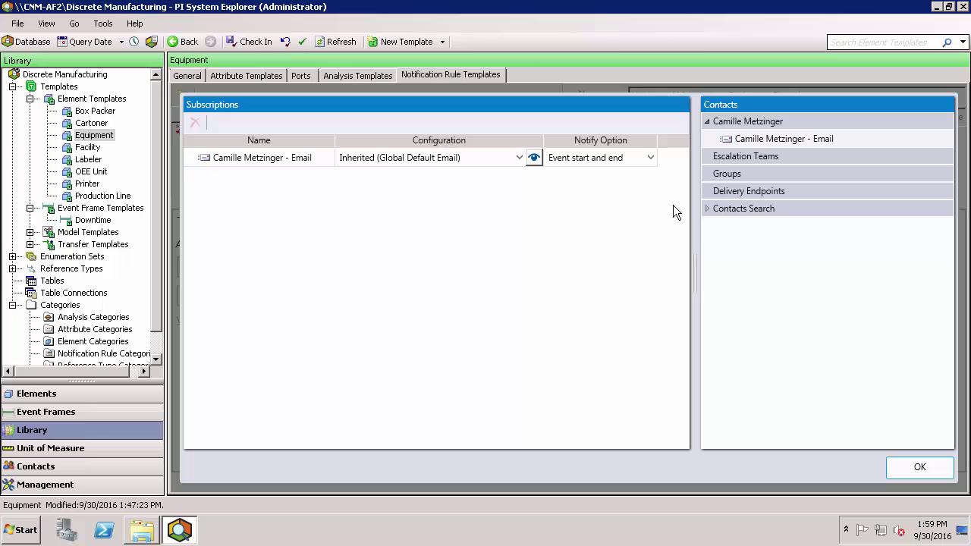
pyautogui.hotkey('ctrl', '2')
pyautogui.moveTo(703, 145); pyautogui.dragTo(795, 199)
pyautogui.click(919, 467)
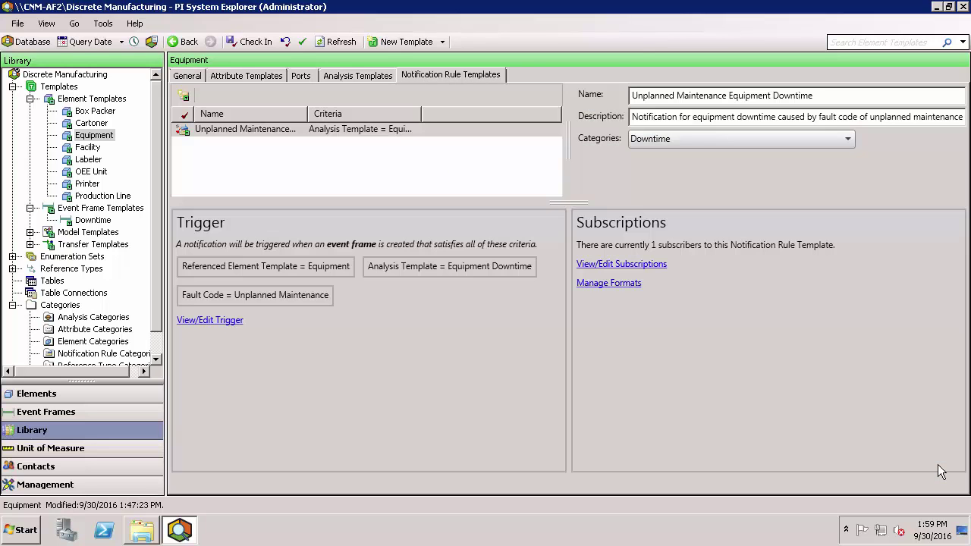
# Review the Global Default Email message format for the rule template's notifications, and check in all pending changes to the database.
pyautogui.click(635, 283)
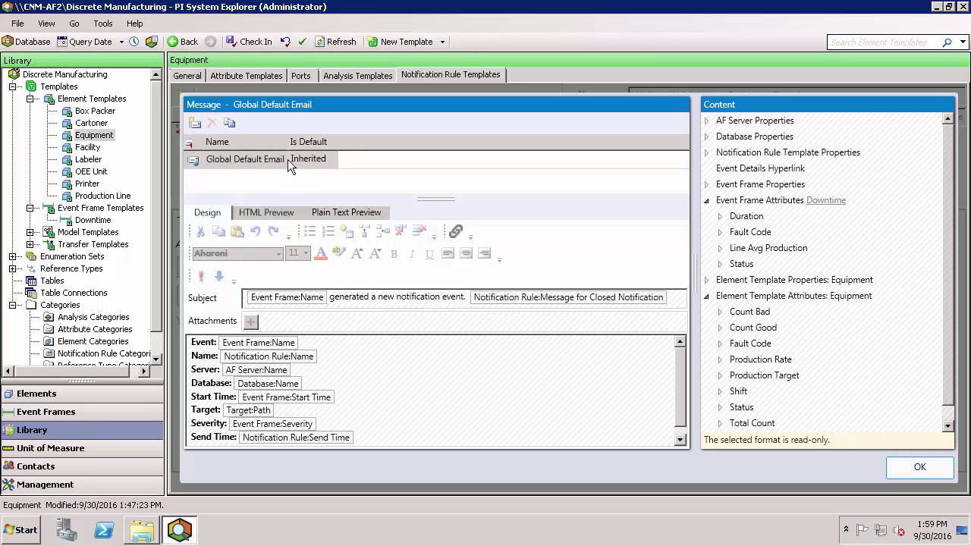
pyautogui.click(947, 470)
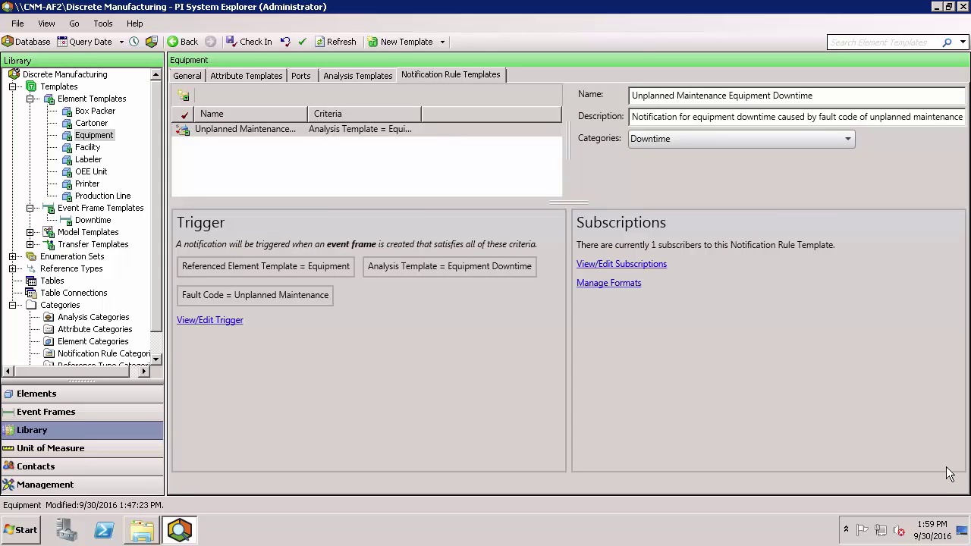
pyautogui.click(267, 43)
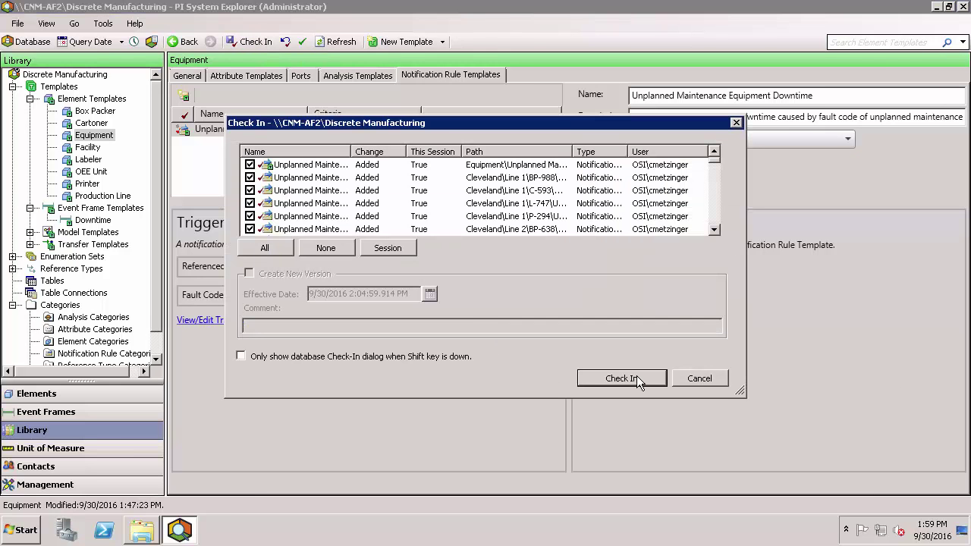
pyautogui.click(622, 378)
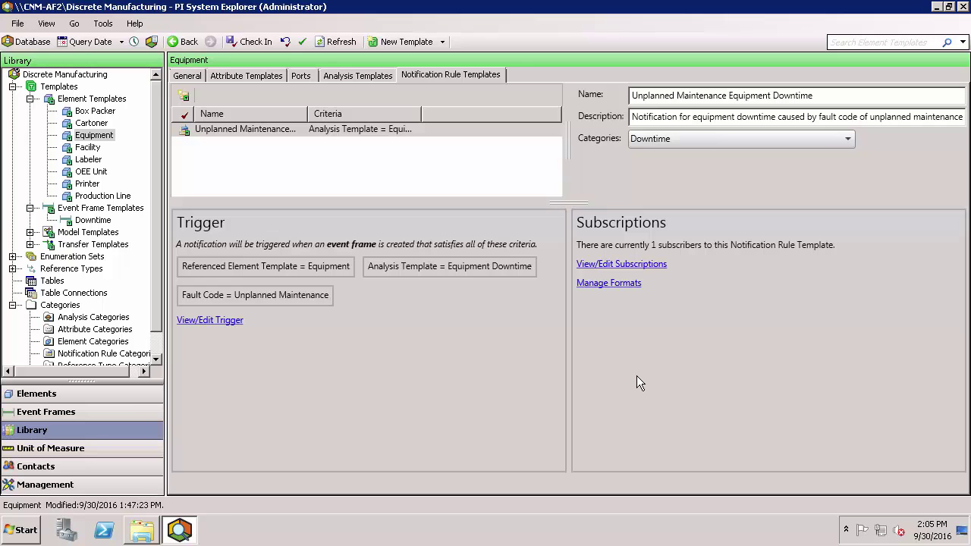
# View the notification rules of Cleveland Line 1 element L-747, and select all notification rules in the management list.
pyautogui.click(120, 395)
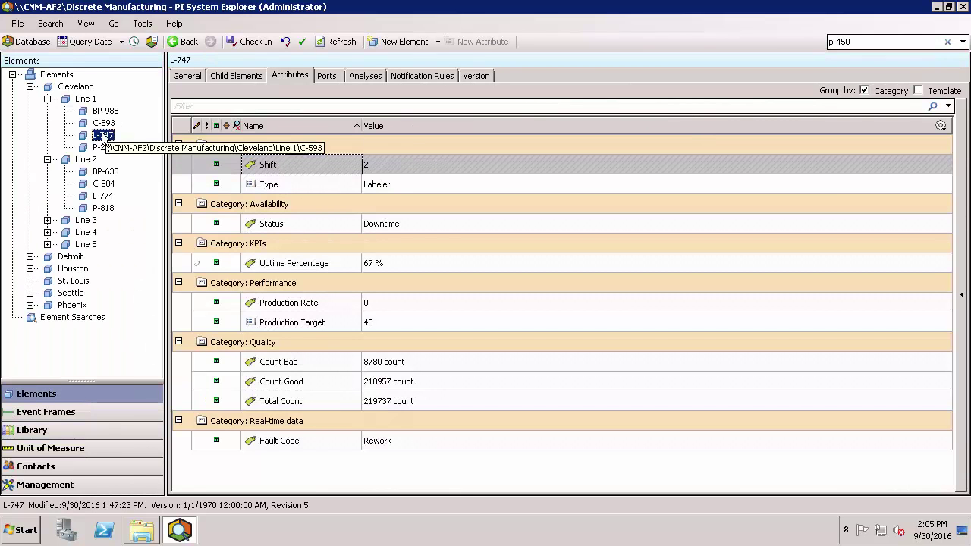
pyautogui.click(415, 72)
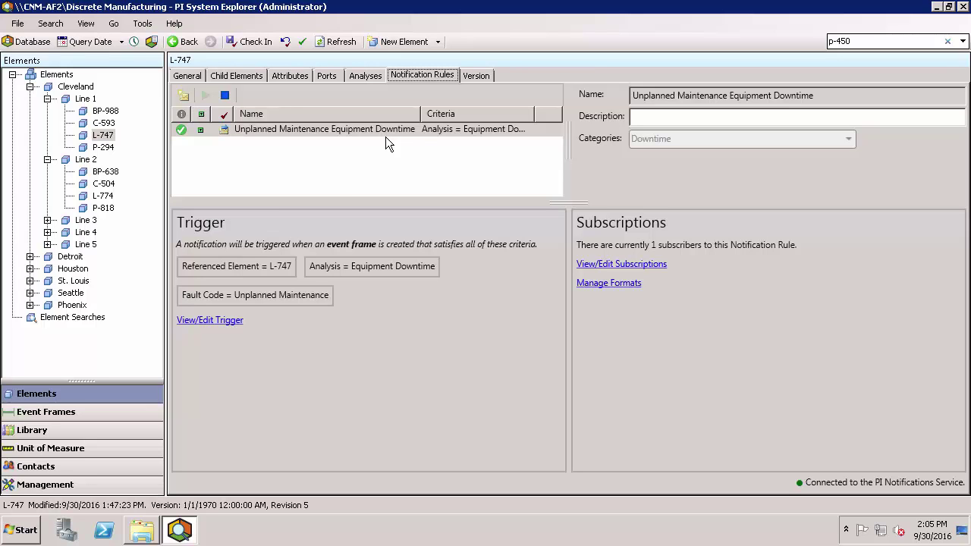
pyautogui.click(83, 484)
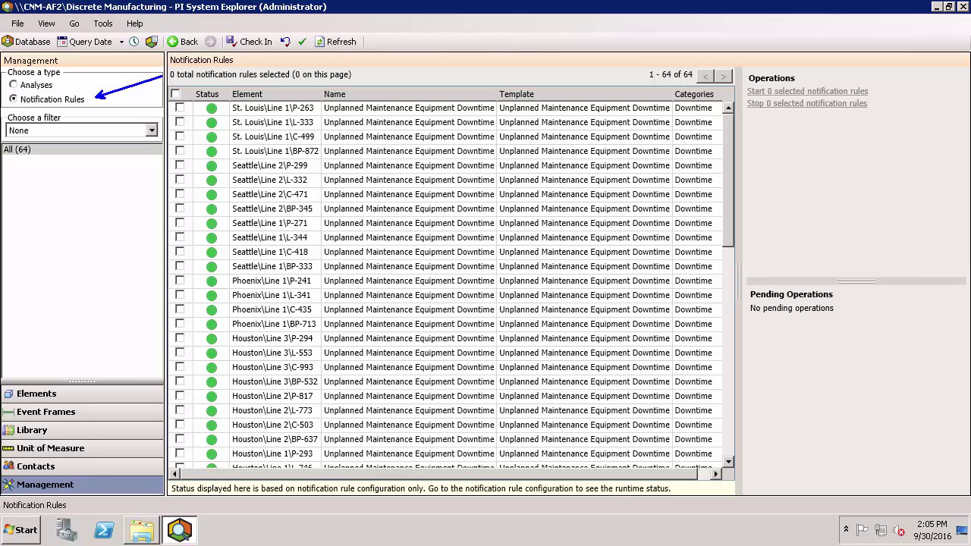
pyautogui.click(176, 95)
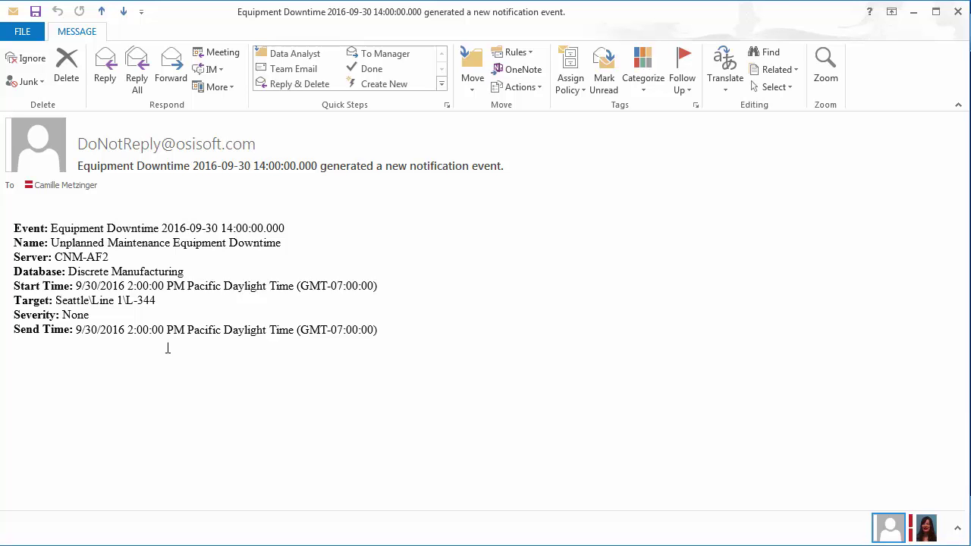
# Highlight the target element in the notification email, and inspect the Status attribute's value and timestamp on Seattle Line 1 element L-344.
pyautogui.moveTo(167, 303); pyautogui.dragTo(70, 302)
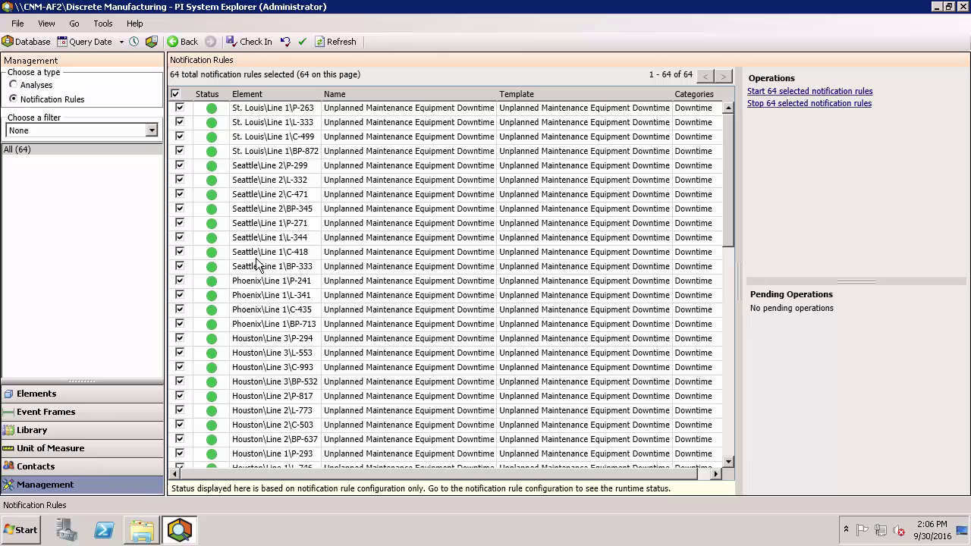
pyautogui.click(121, 398)
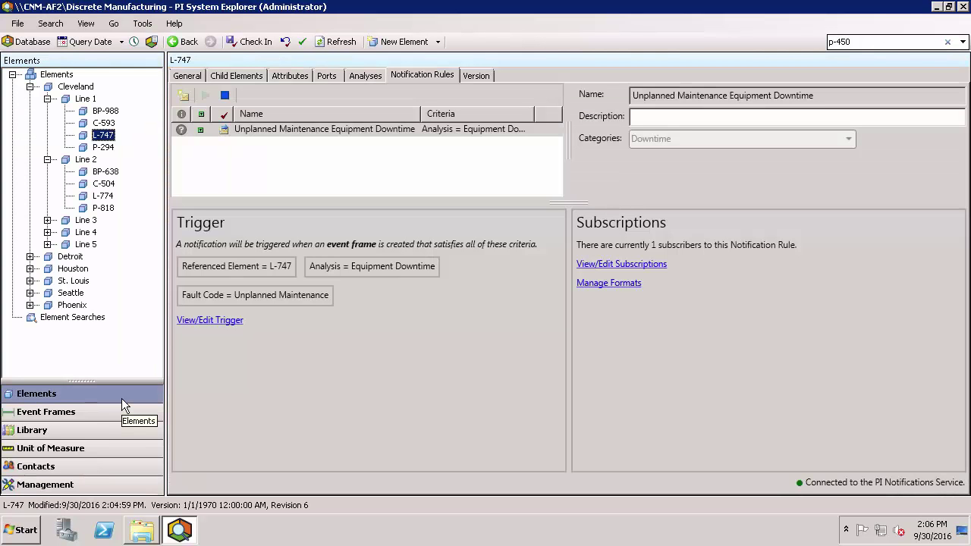
pyautogui.click(30, 293)
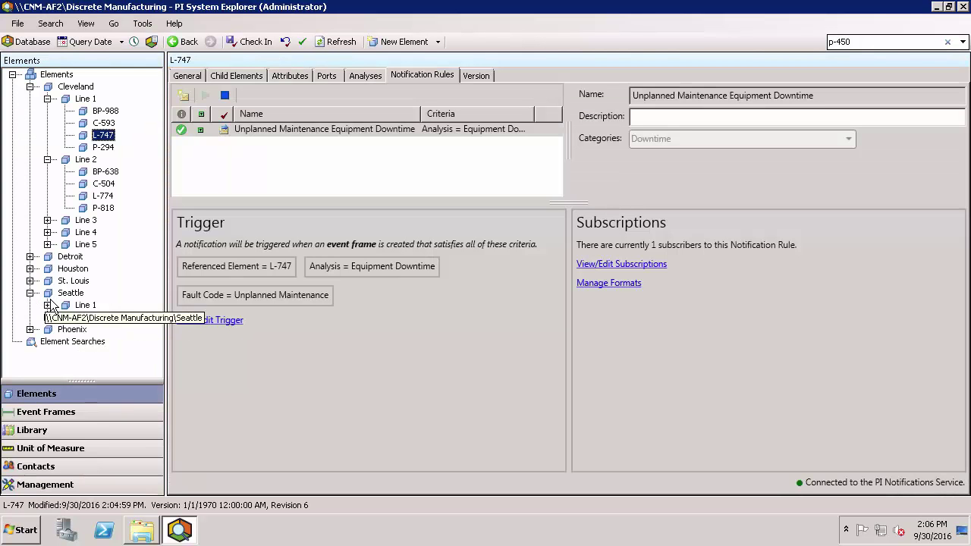
pyautogui.click(47, 305)
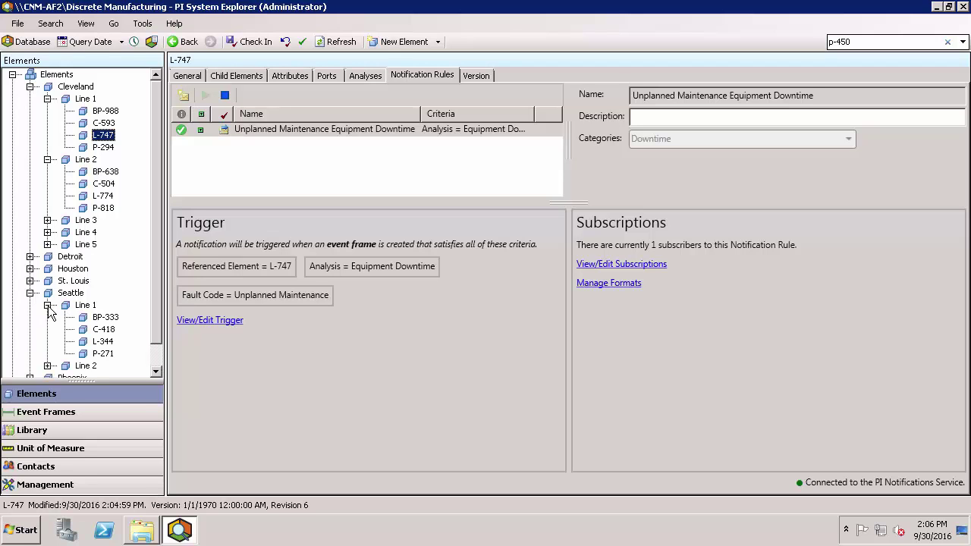
pyautogui.click(101, 341)
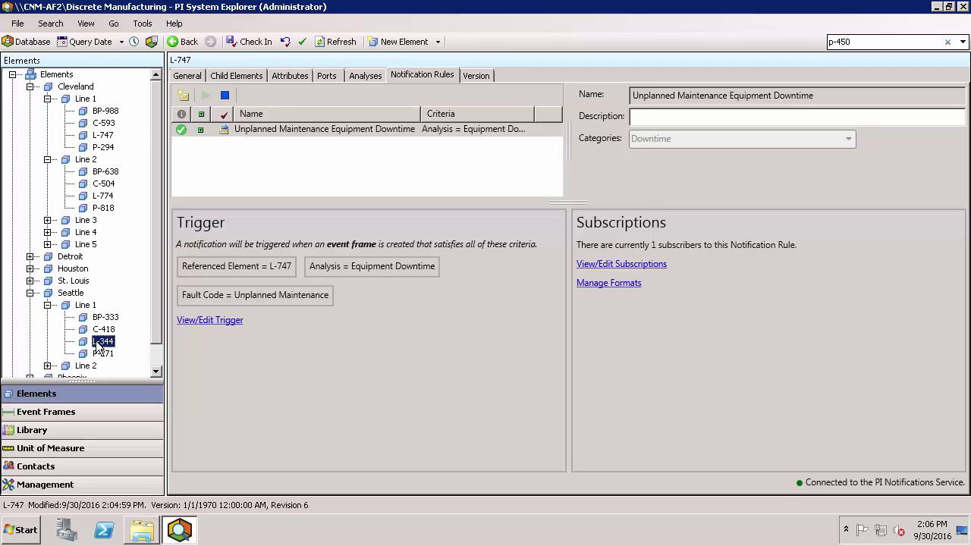
pyautogui.click(301, 75)
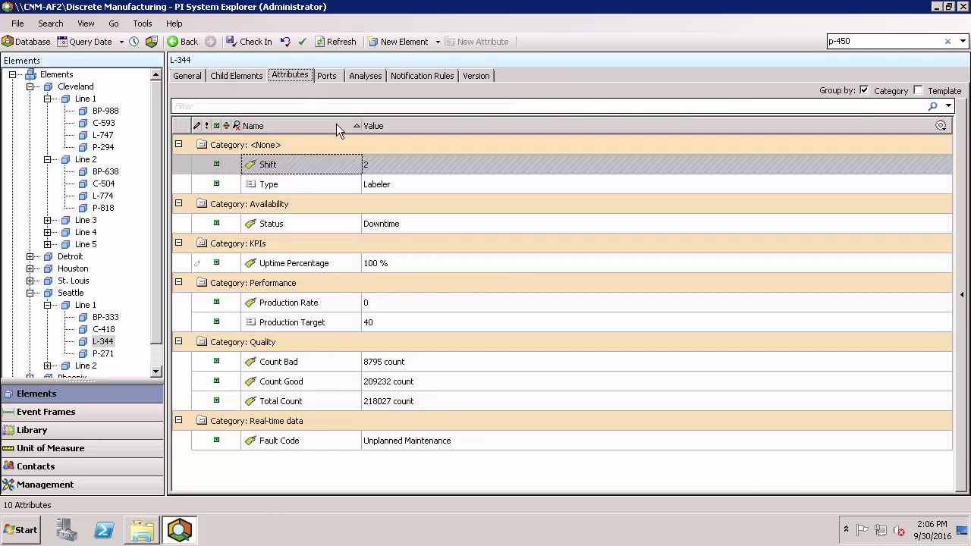
pyautogui.moveTo(403, 224)
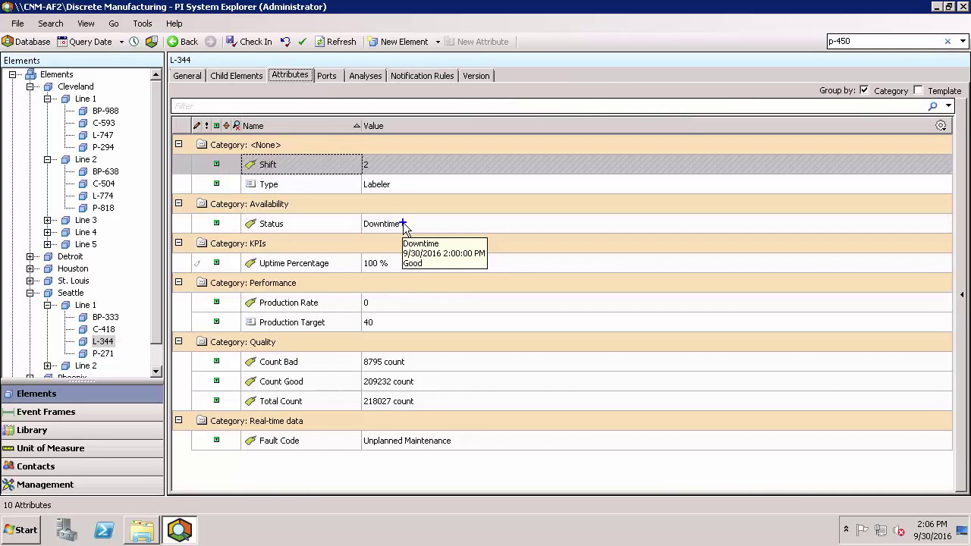